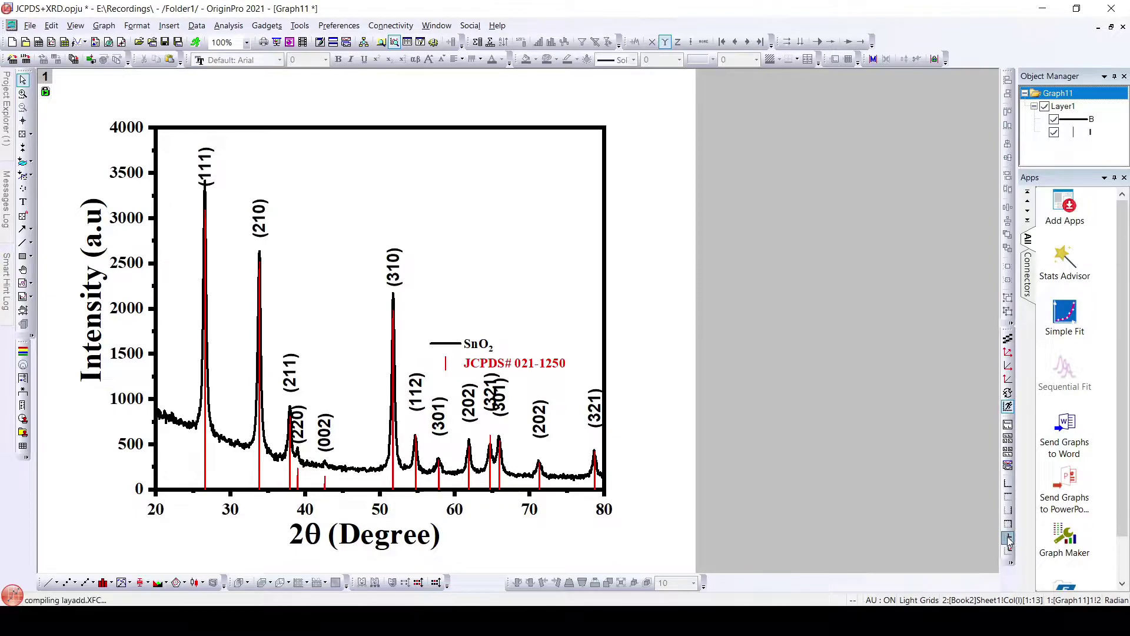
Add an empty inset graph to the upper-right of the SnO2 XRD plot.
left_click(1008, 539)
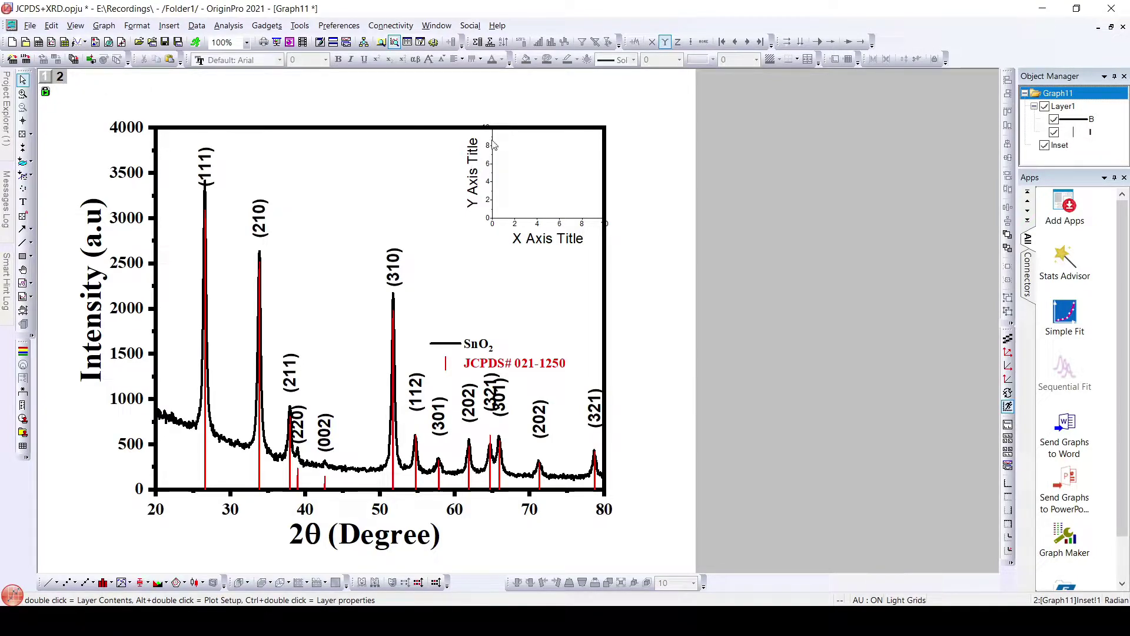
Plot Book2's H(Y) column as a line in the inset through Layer Contents.
left_click(538, 193)
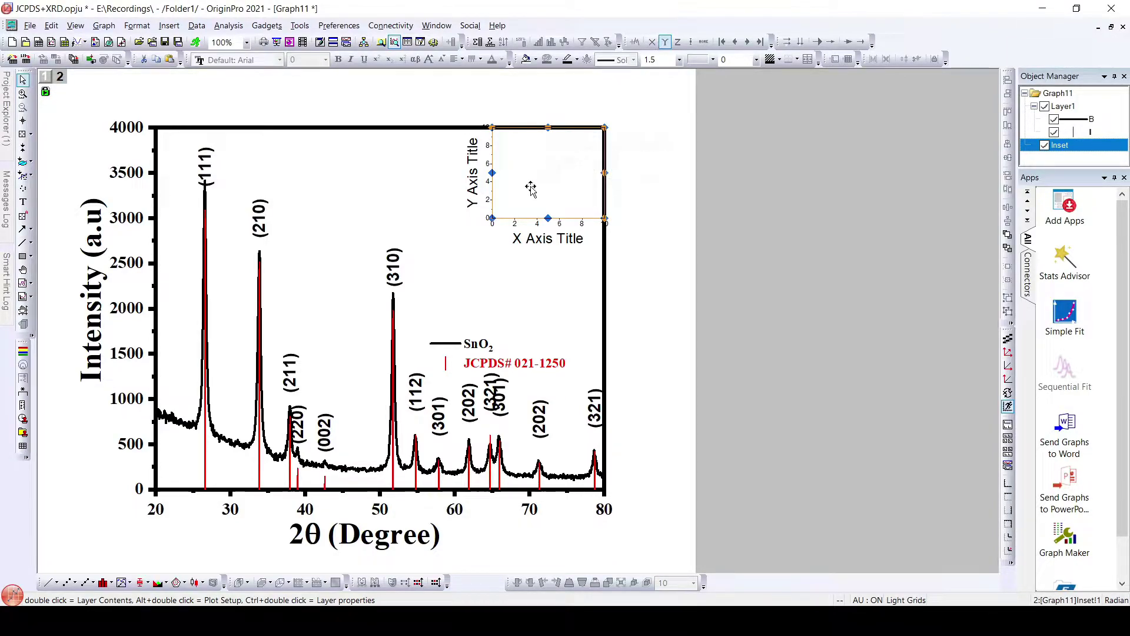
double_click(60, 77)
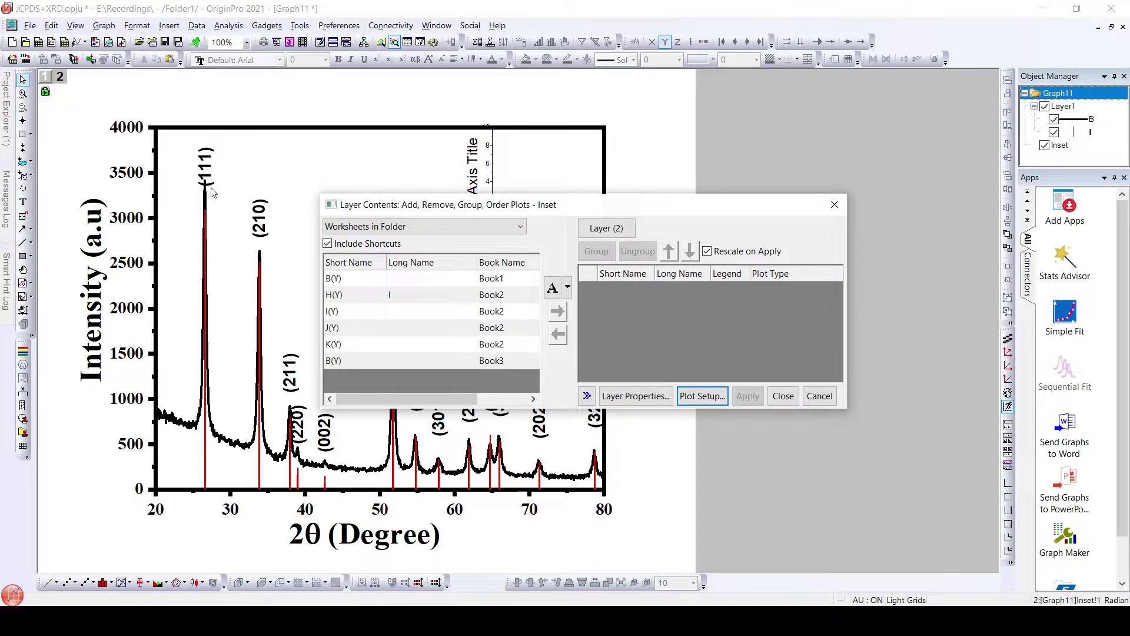
left_click(504, 294)
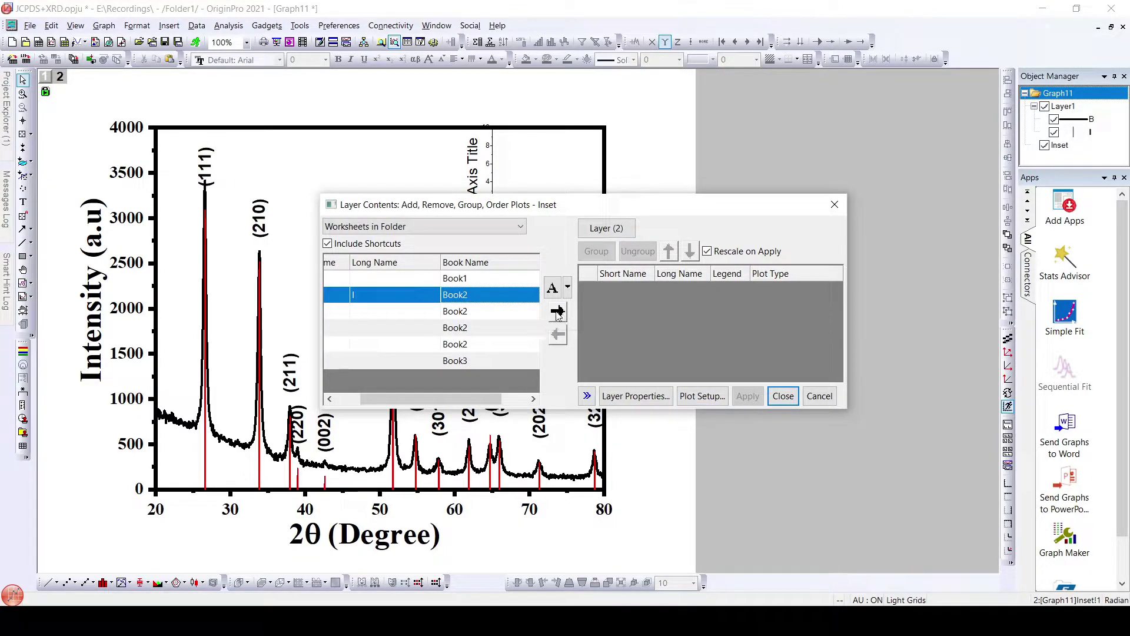
left_click(558, 312)
left_click(748, 396)
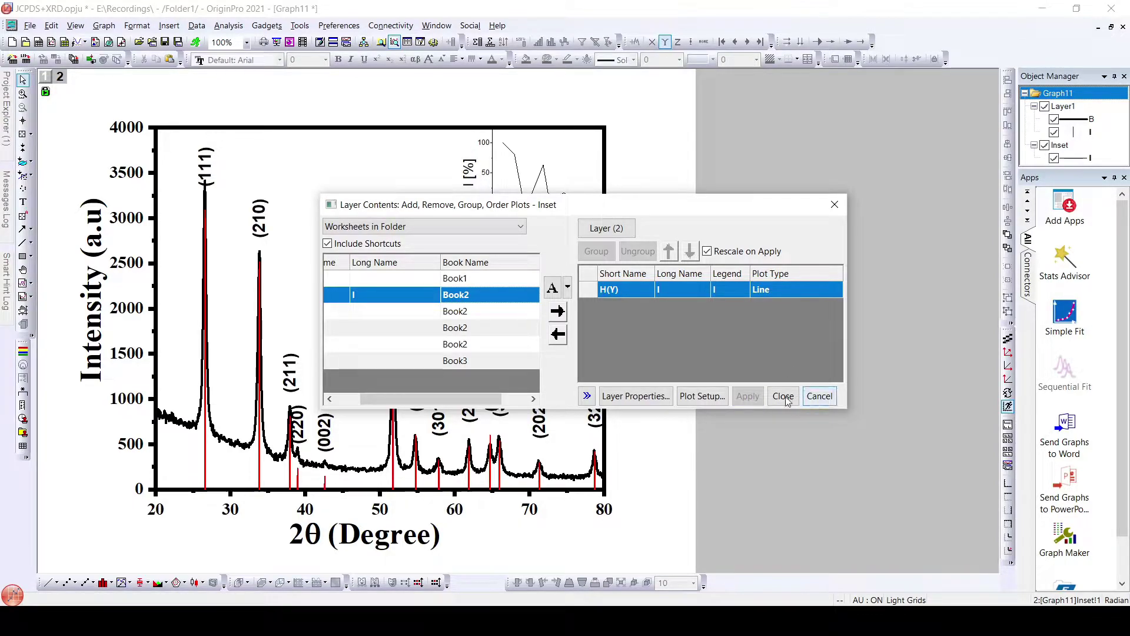
left_click(785, 397)
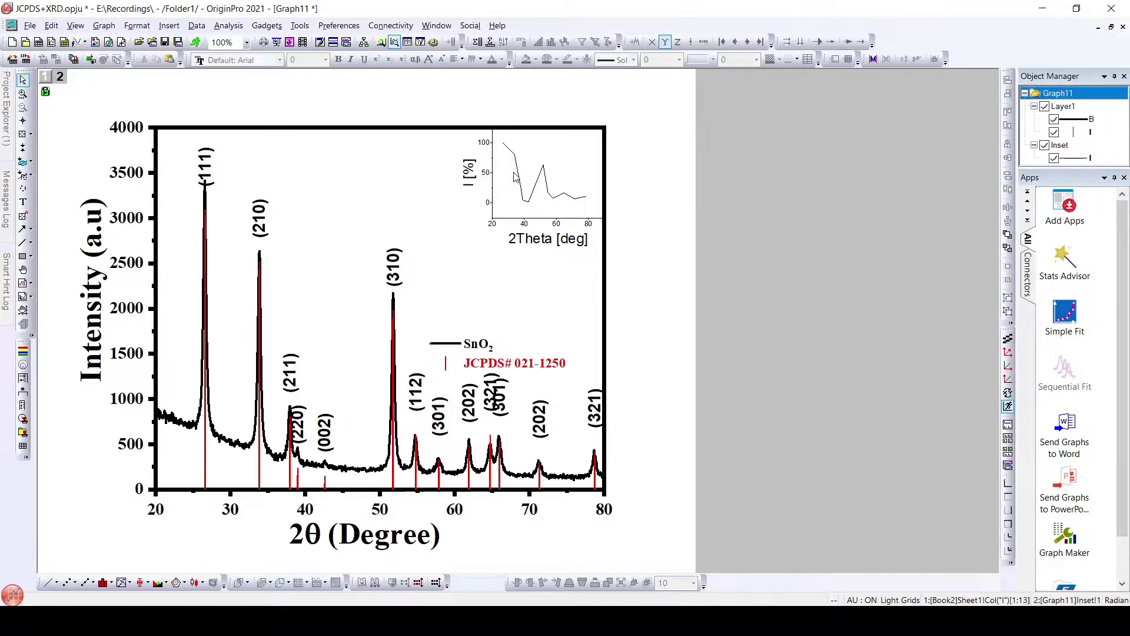
Resize the inset by dragging its lower-left corner, then fine-tune its final size.
left_click(516, 187)
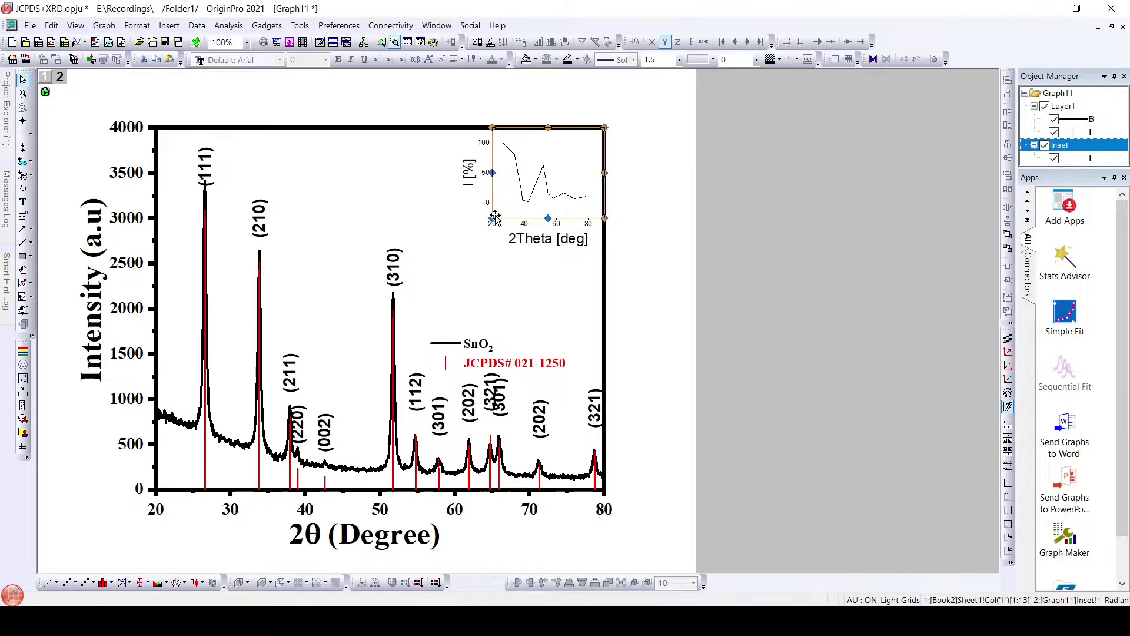
left_click_drag(493, 217, 441, 272)
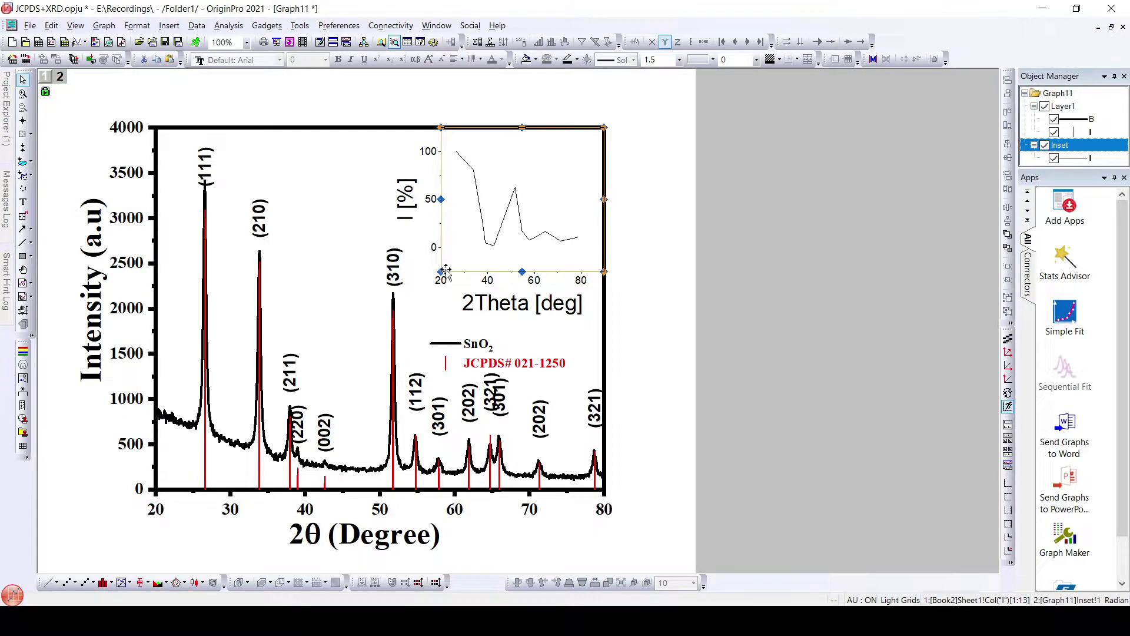
left_click_drag(440, 271, 462, 244)
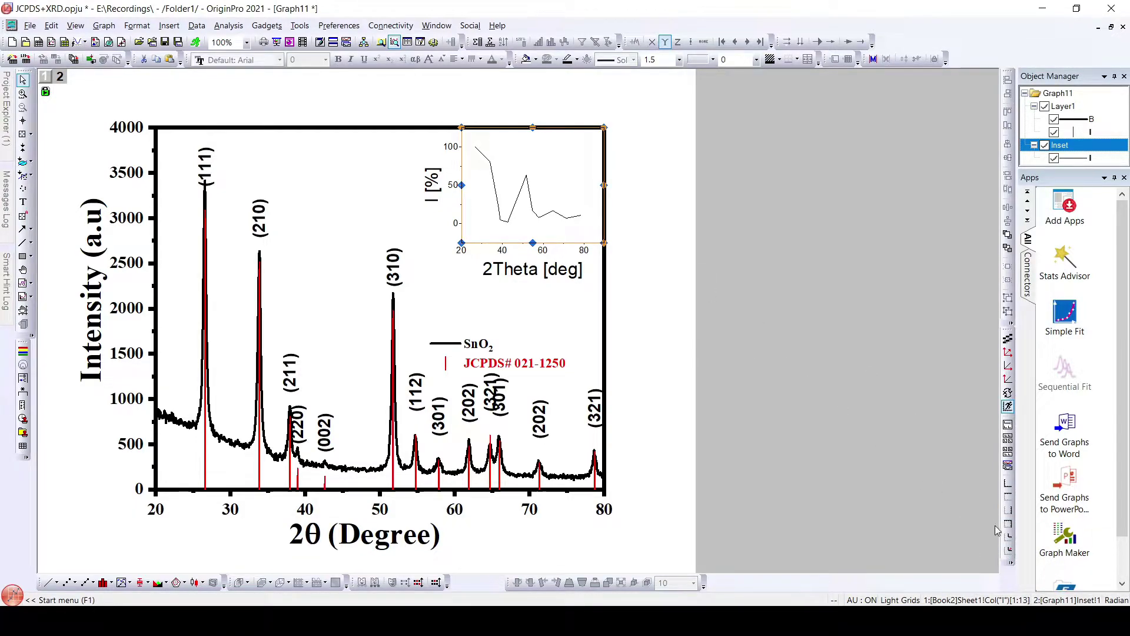
Delete the inset layer, leaving only the main XRD pattern, and show Insert > New Layer(Axes) options.
left_click(169, 26)
mouse_move(202, 130)
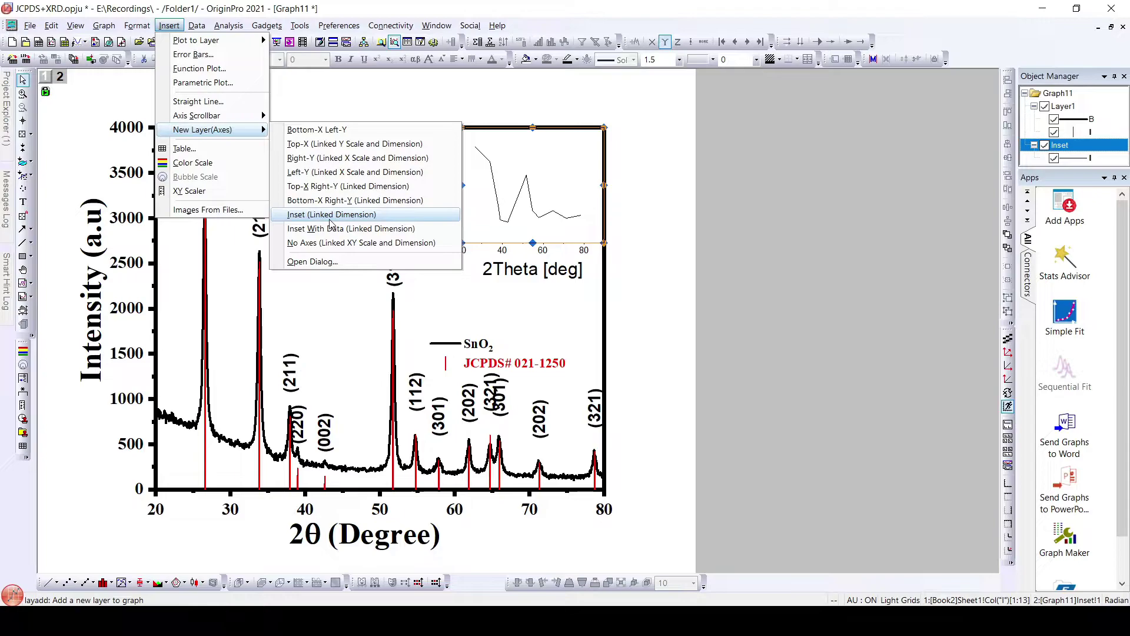
left_click(546, 182)
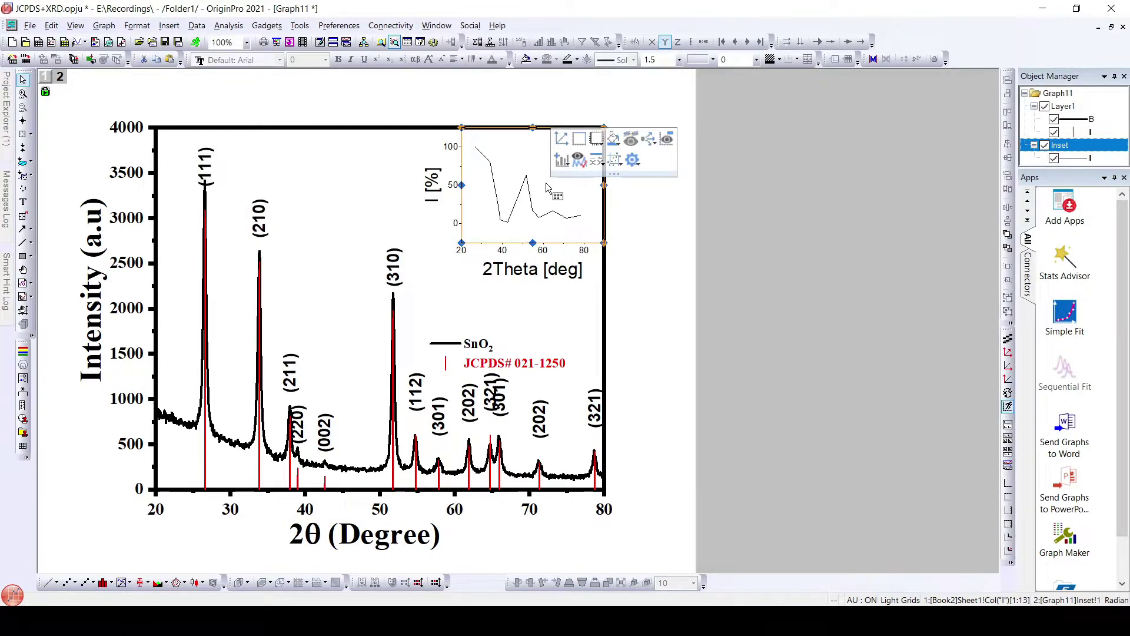
key("Delete")
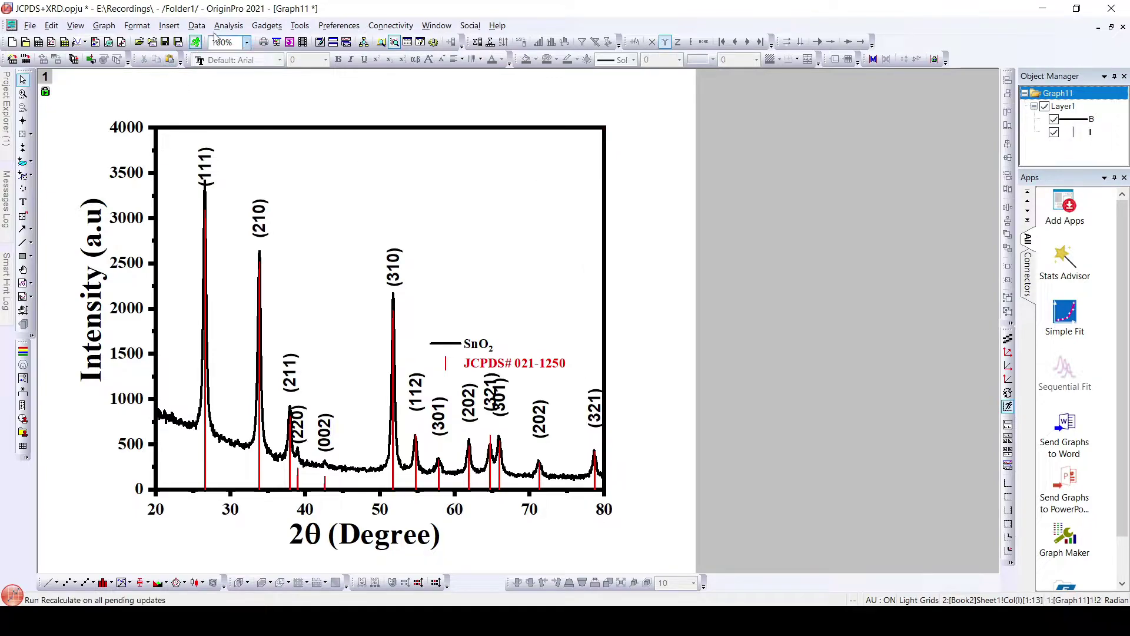
left_click(169, 25)
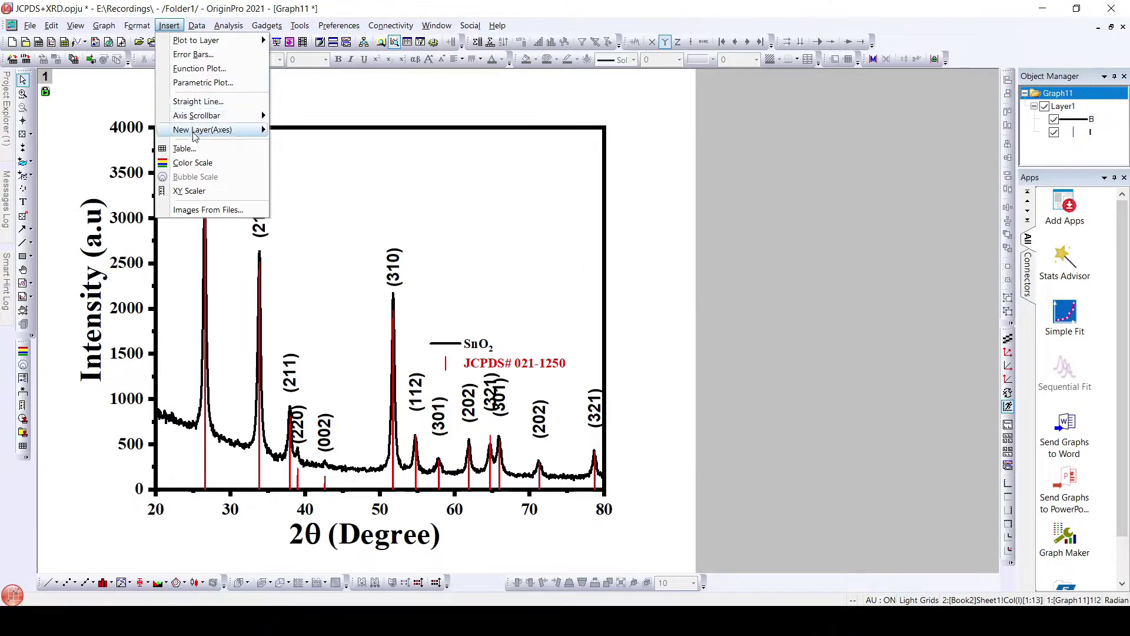
left_click(345, 221)
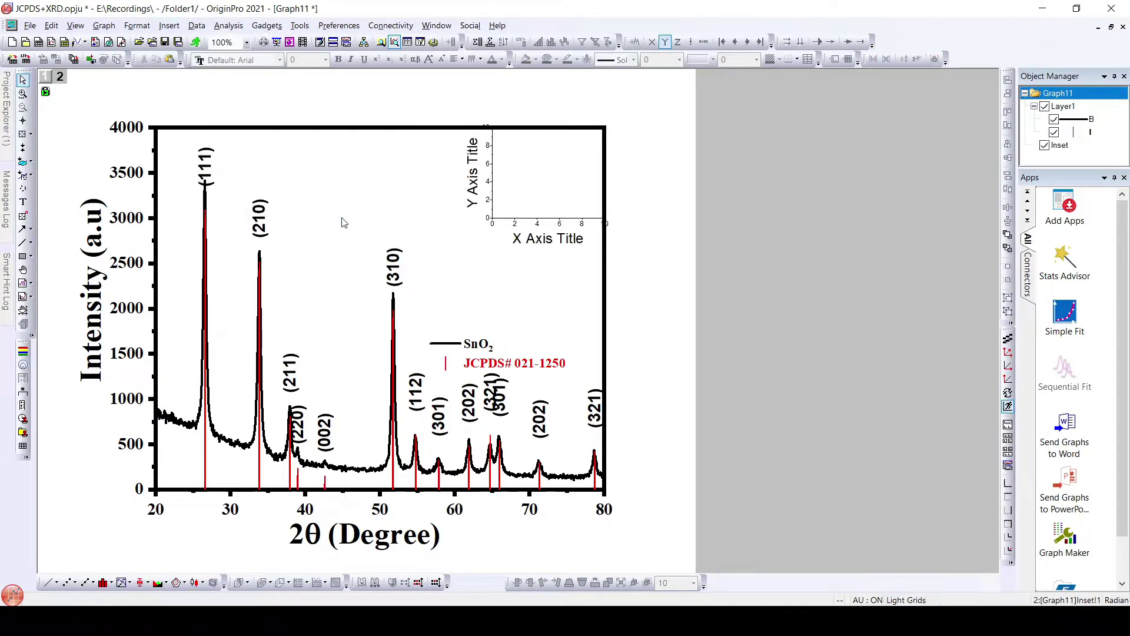
left_click(559, 170)
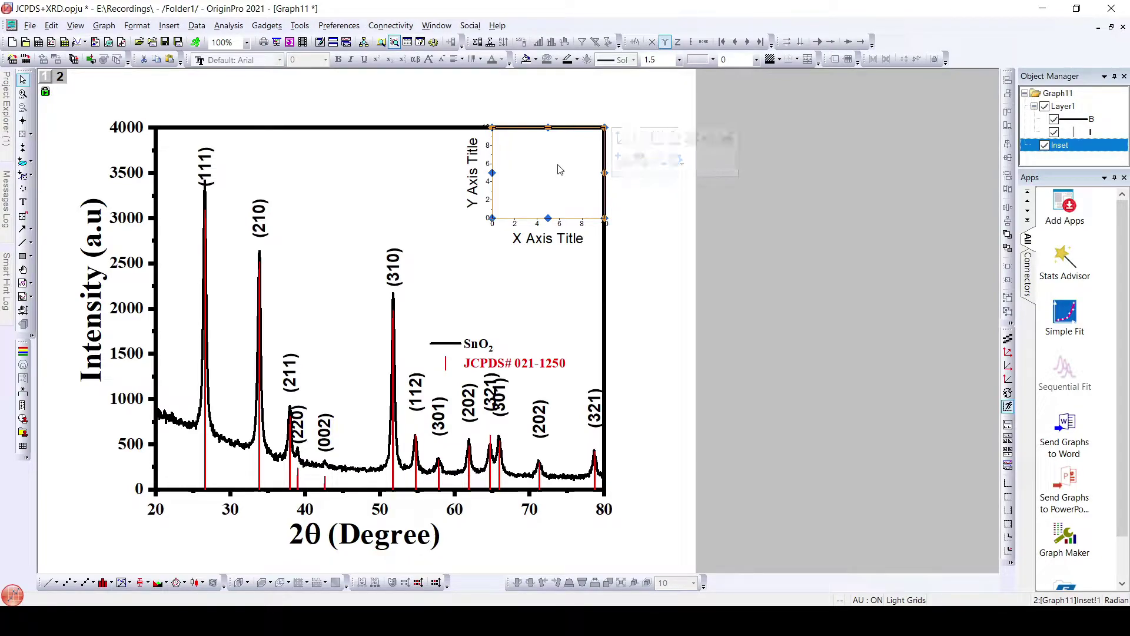
key("Delete")
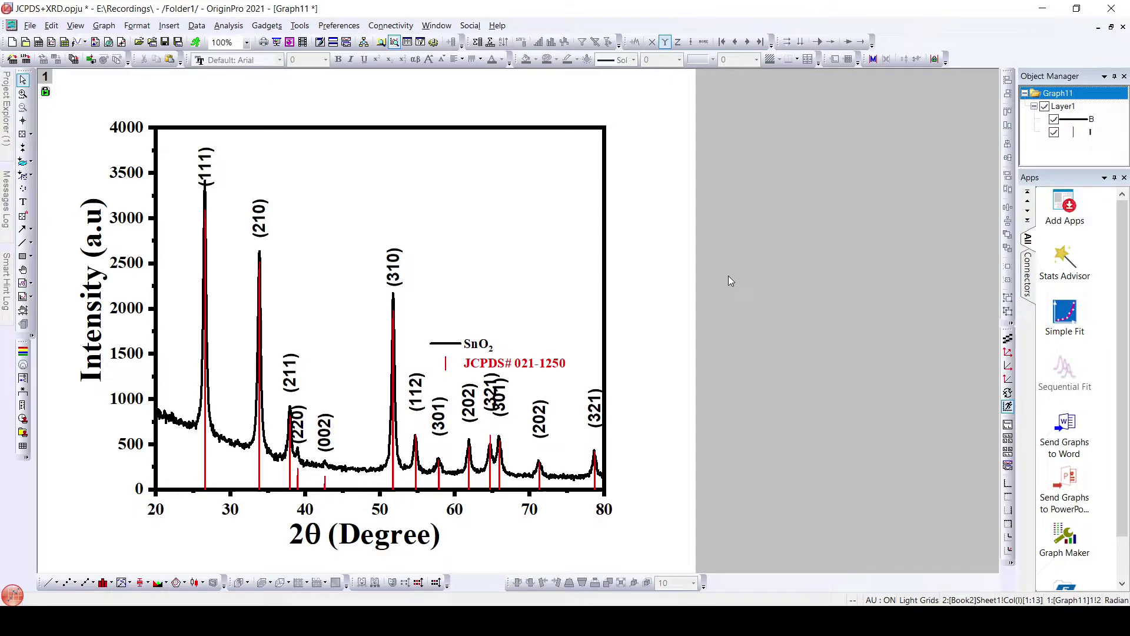
Add an inset containing the graph's data and enlarge it toward the lower left.
left_click(1008, 555)
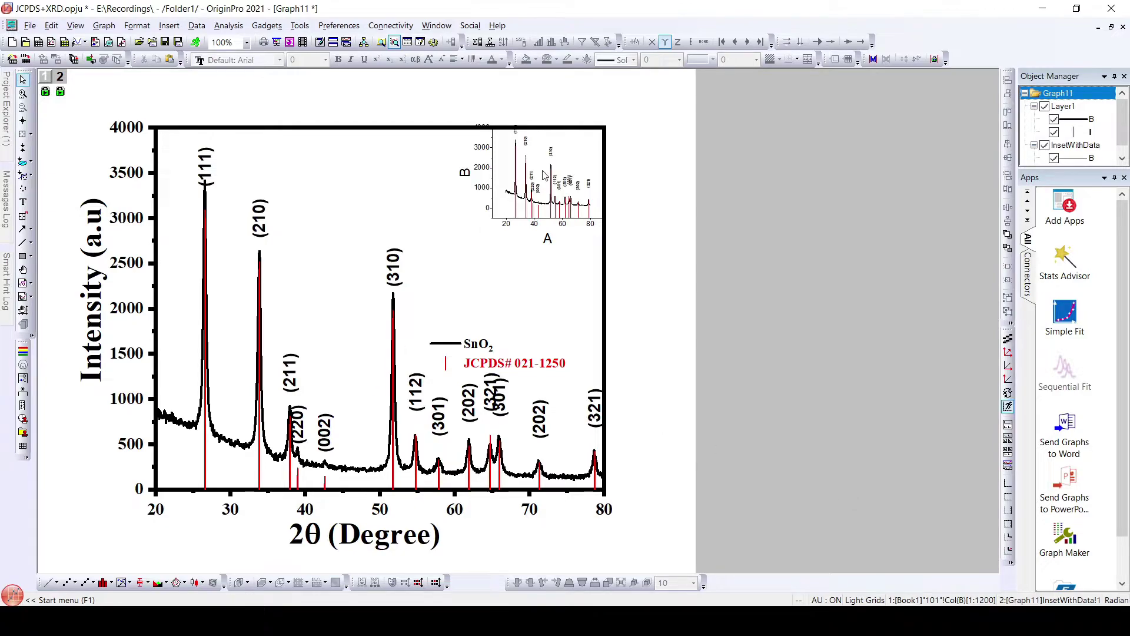
left_click(519, 189)
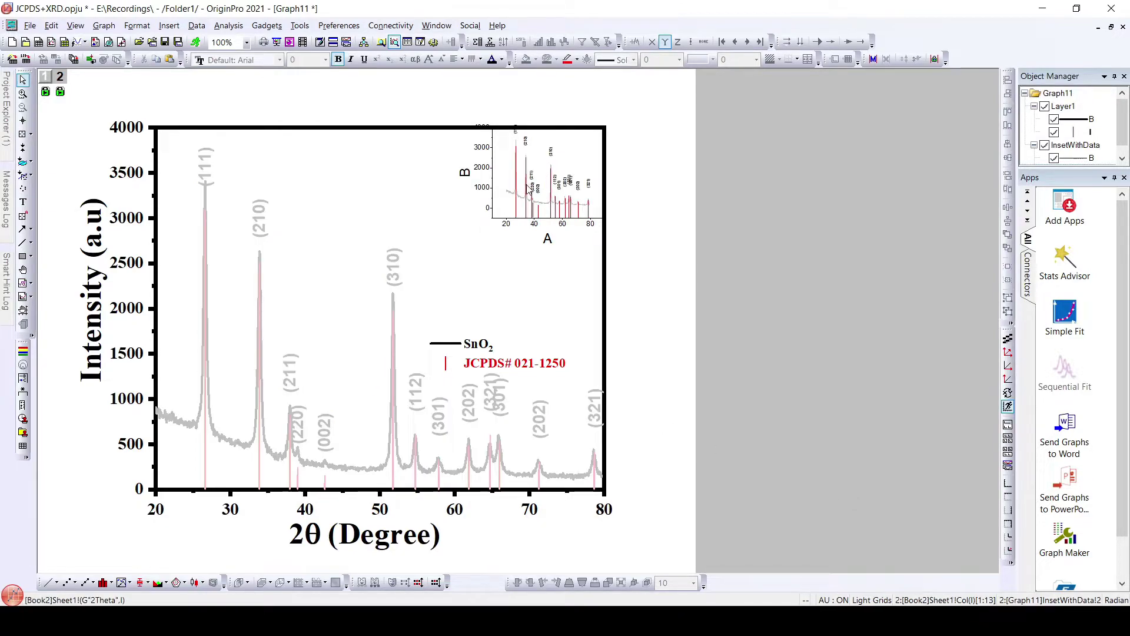
left_click(504, 172)
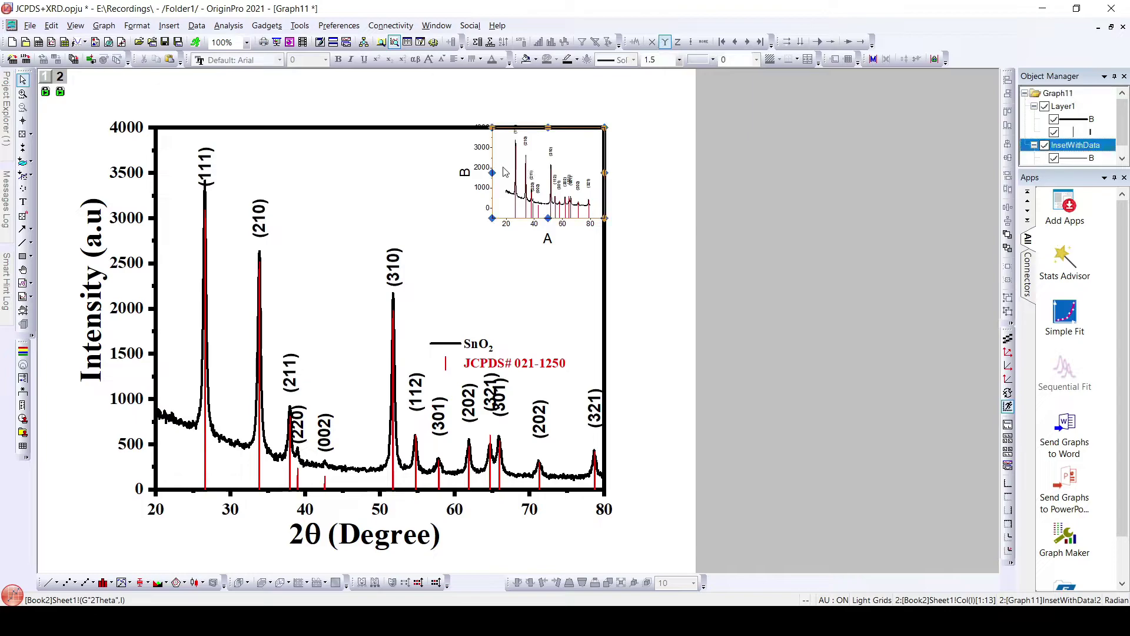
left_click_drag(492, 218, 421, 283)
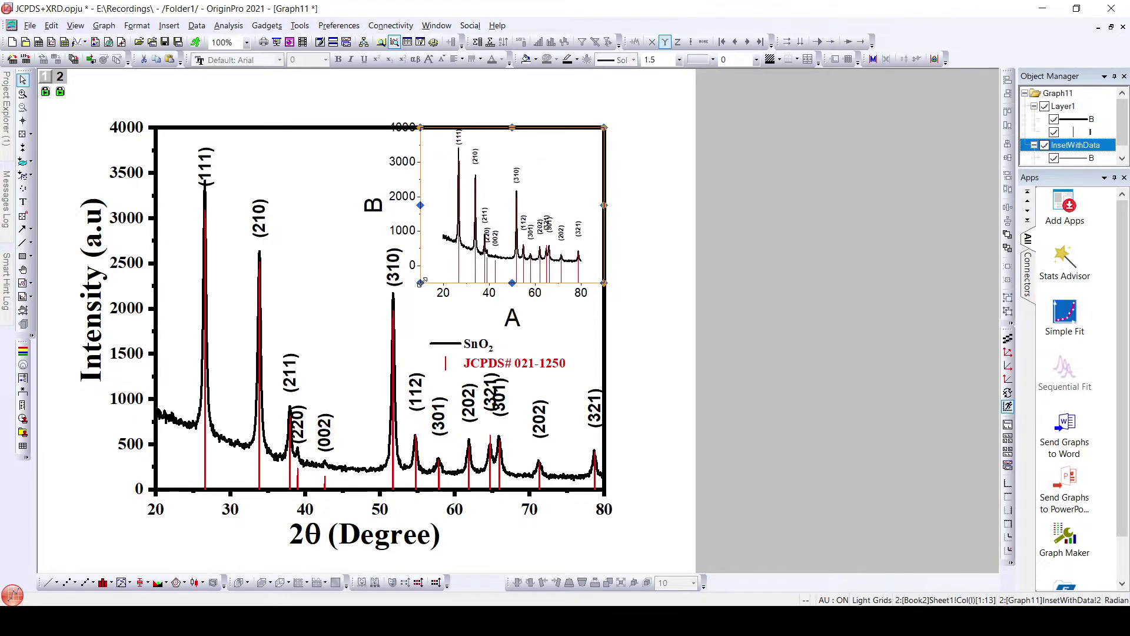
Zoom the inset in on the strongest (111) peak, roughly 23 to 31°.
left_click(23, 93)
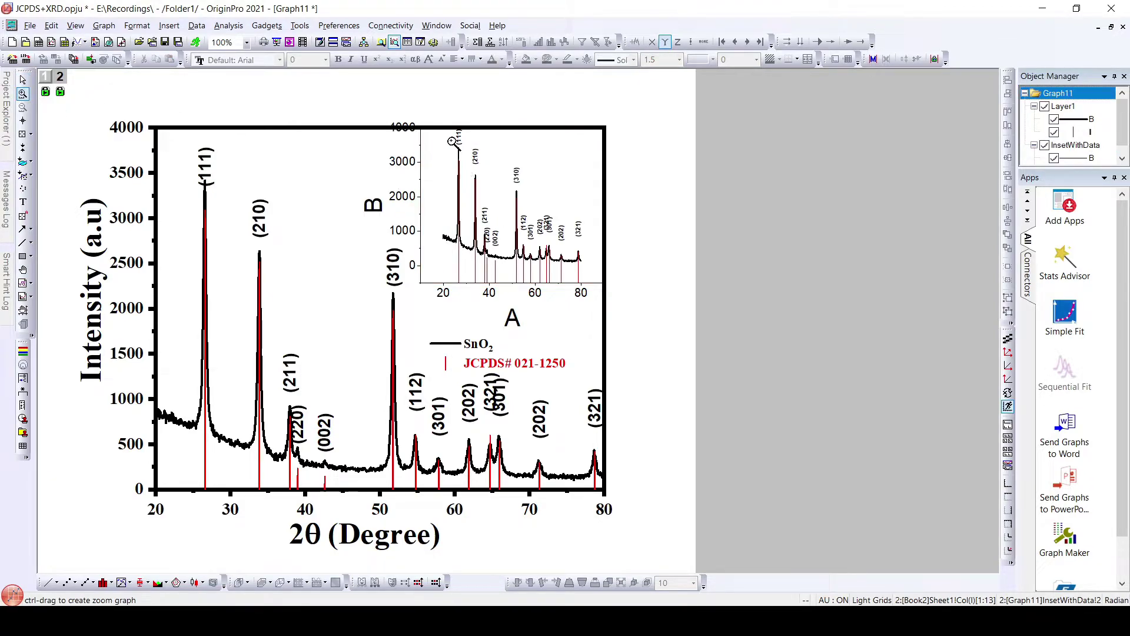
left_click_drag(451, 143, 471, 266)
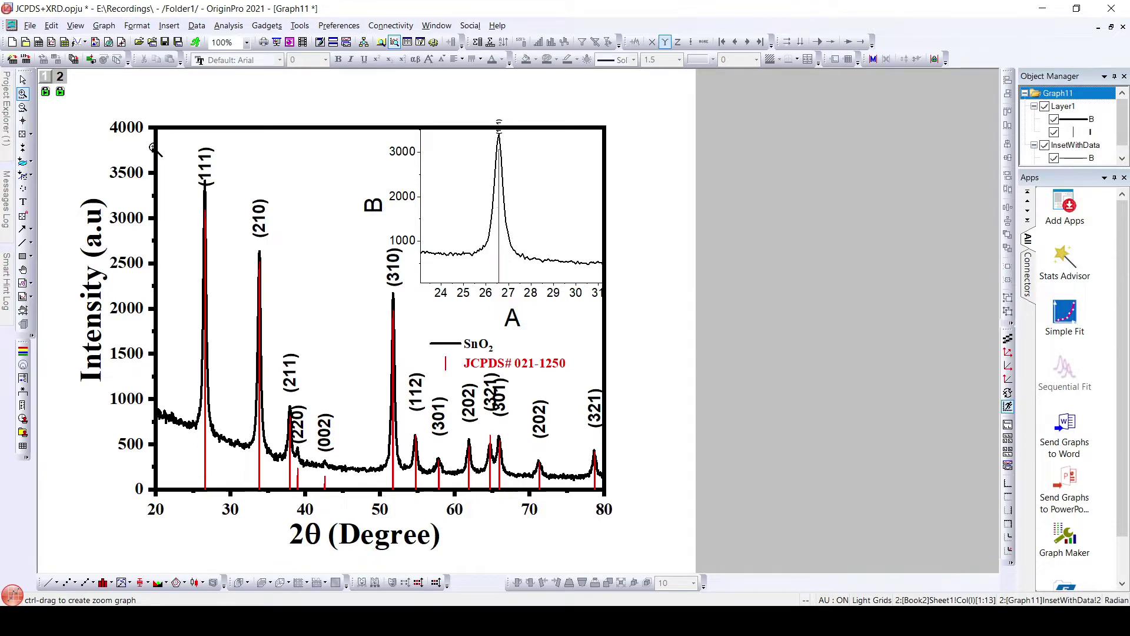
mouse_move(6, 109)
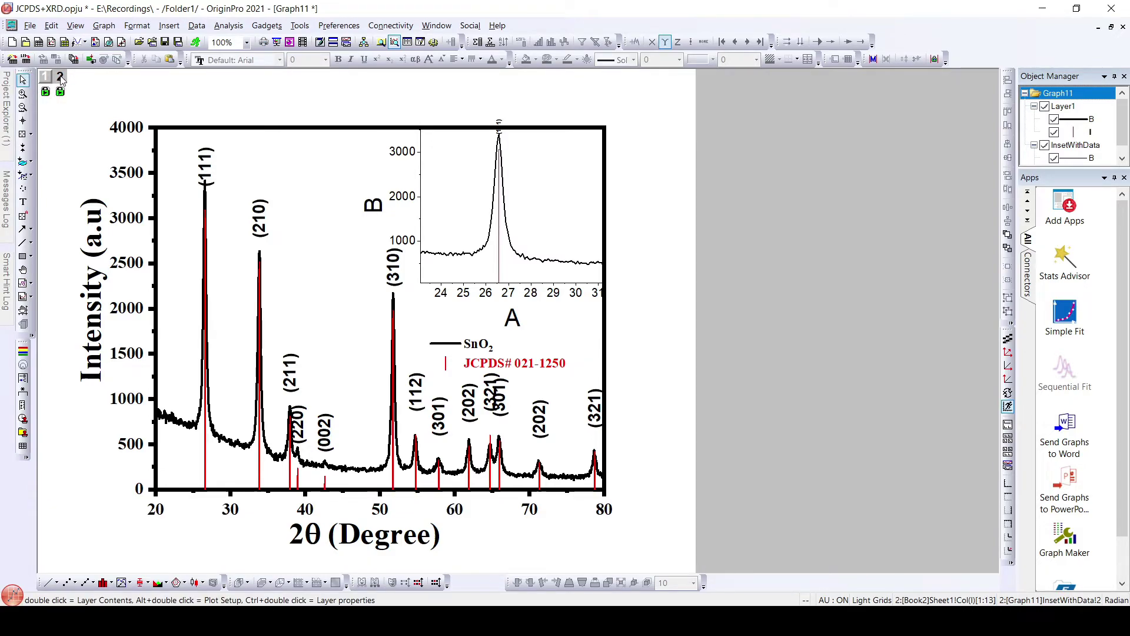
Replace the inset's I(Y) and B(Y) plots with Book2's H(Y) column.
double_click(61, 77)
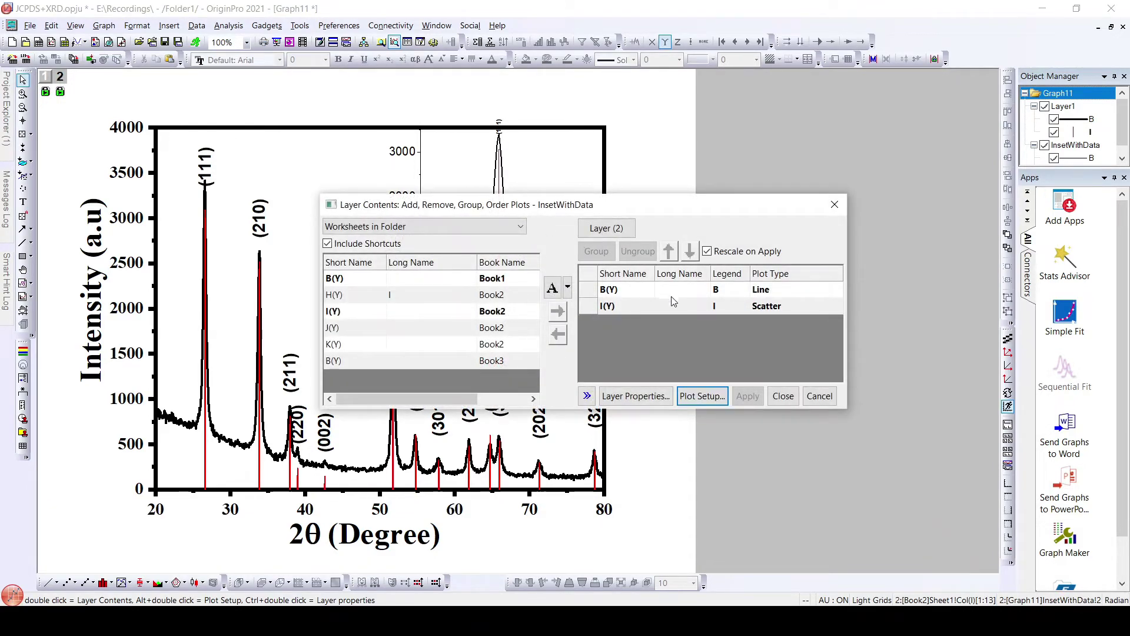
left_click(655, 304)
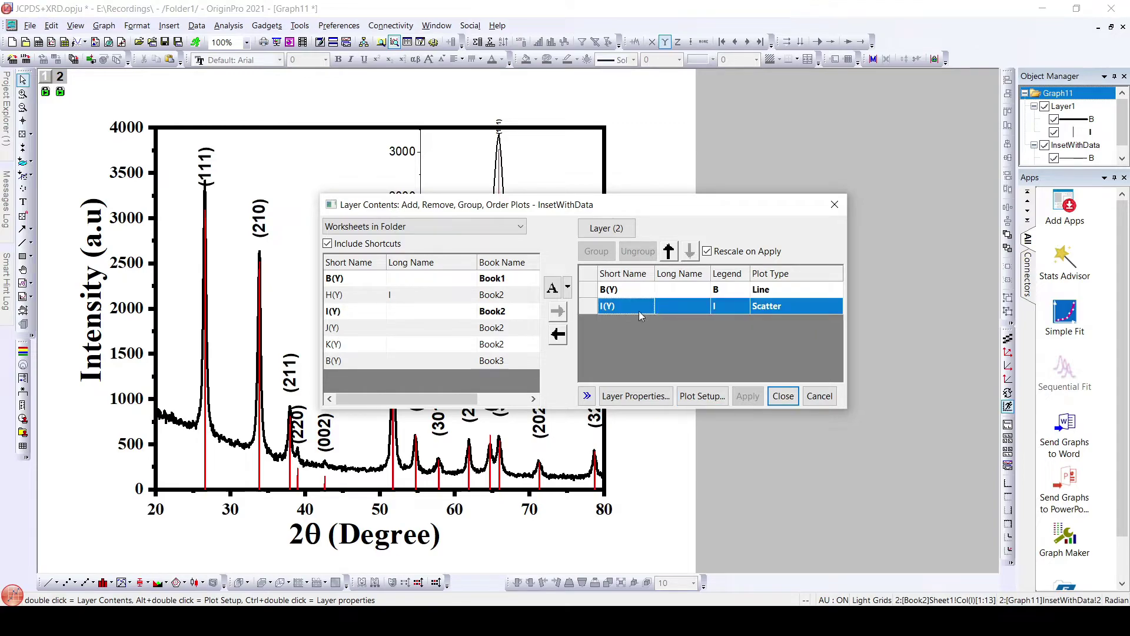
left_click(559, 334)
left_click(626, 292)
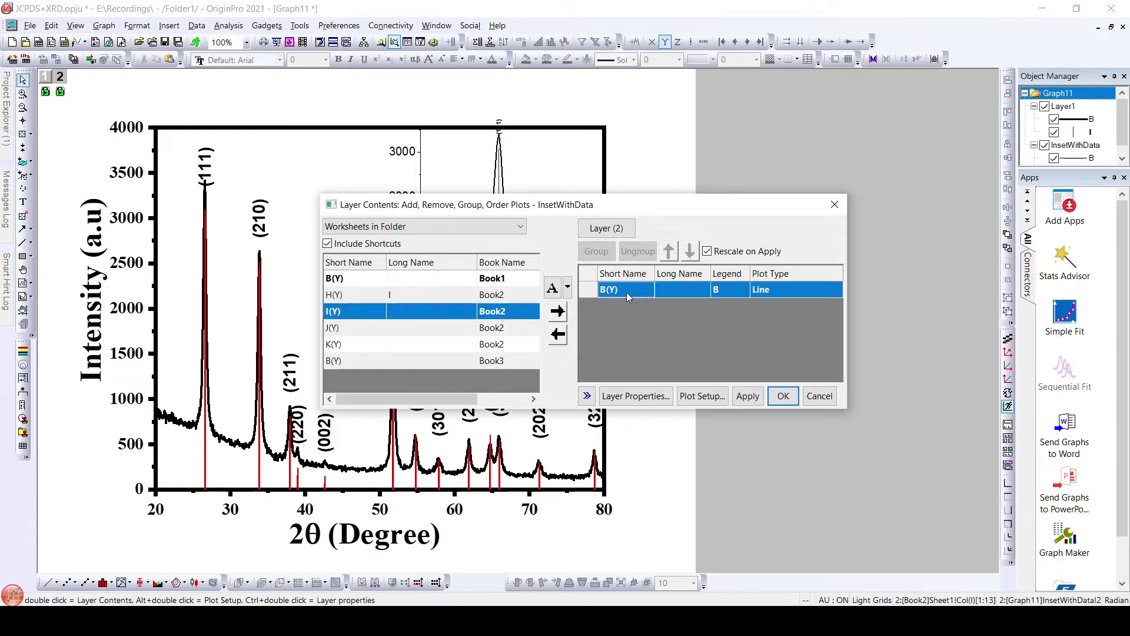
left_click(559, 334)
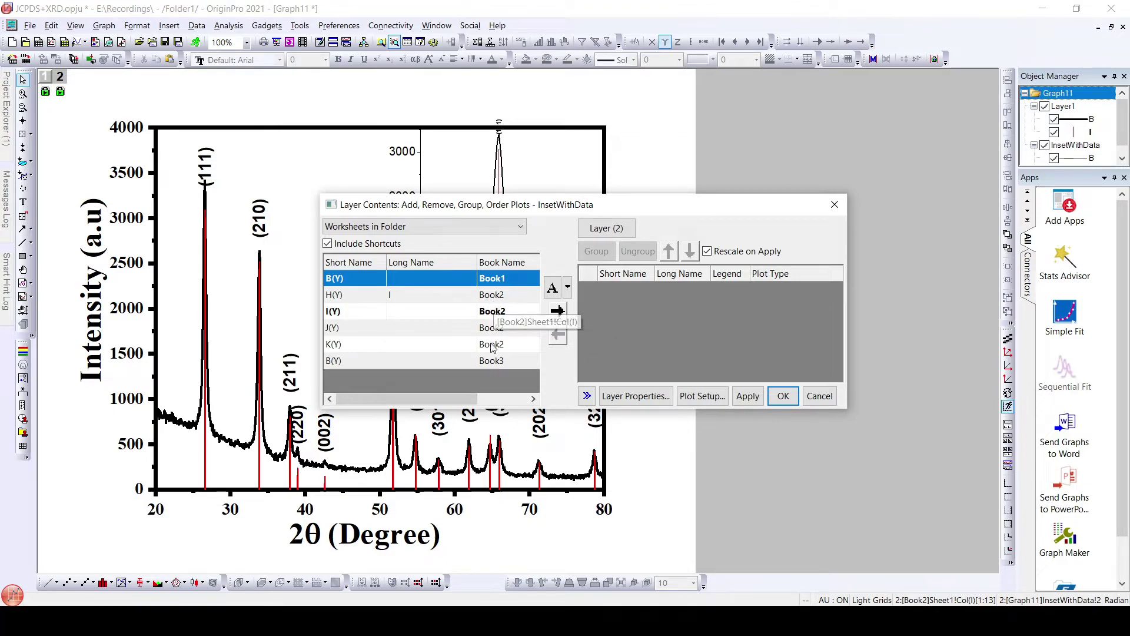
left_click(506, 298)
left_click(558, 310)
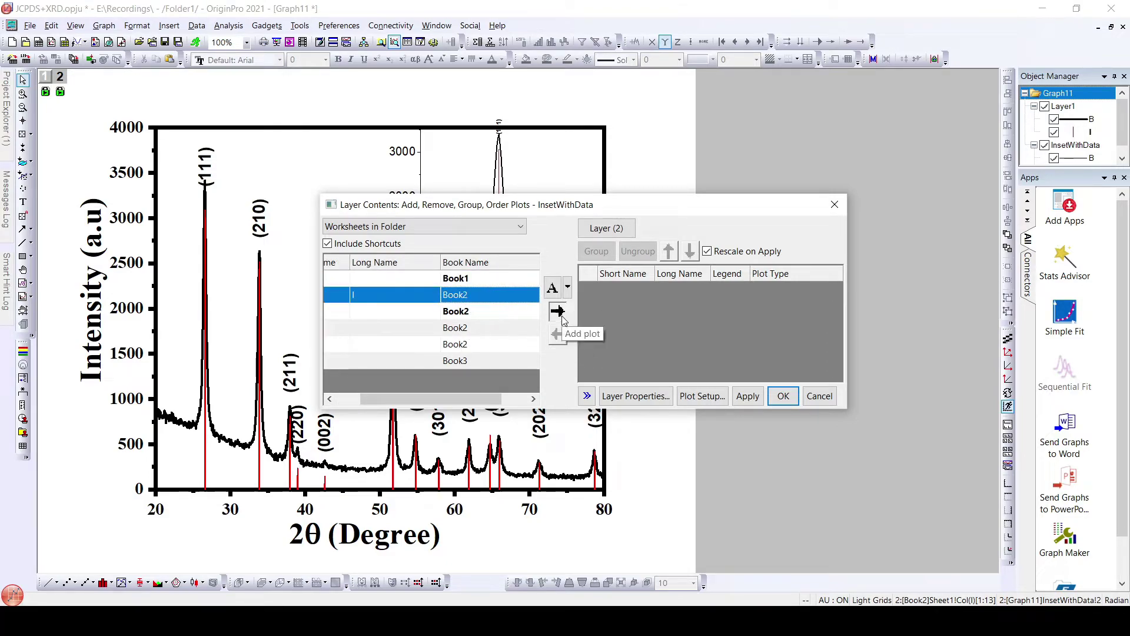
left_click(741, 400)
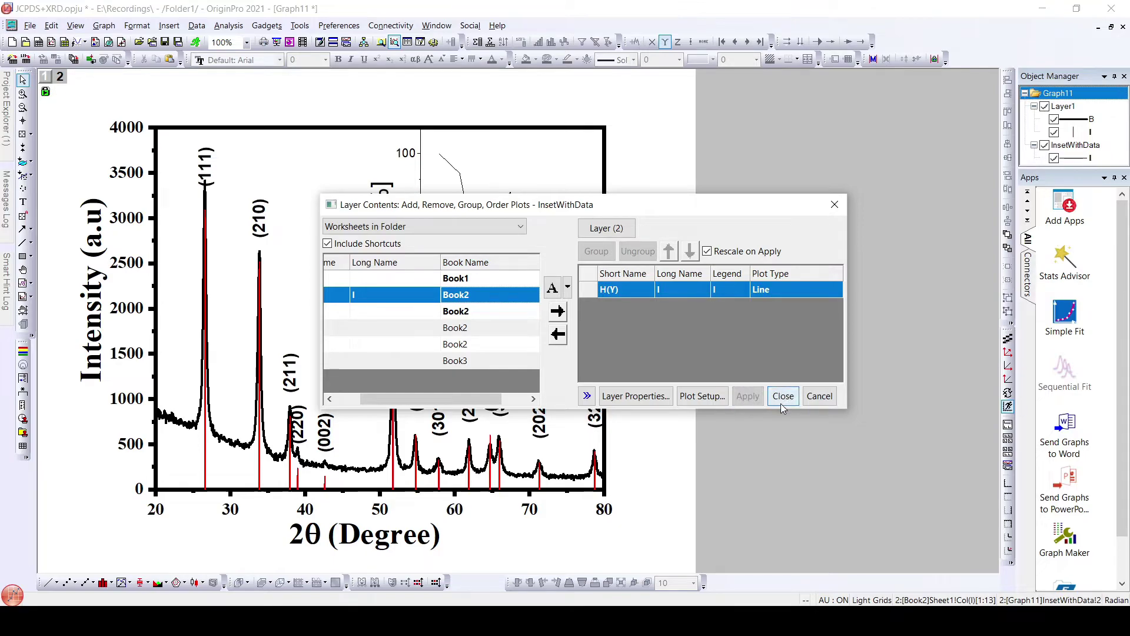
left_click(781, 403)
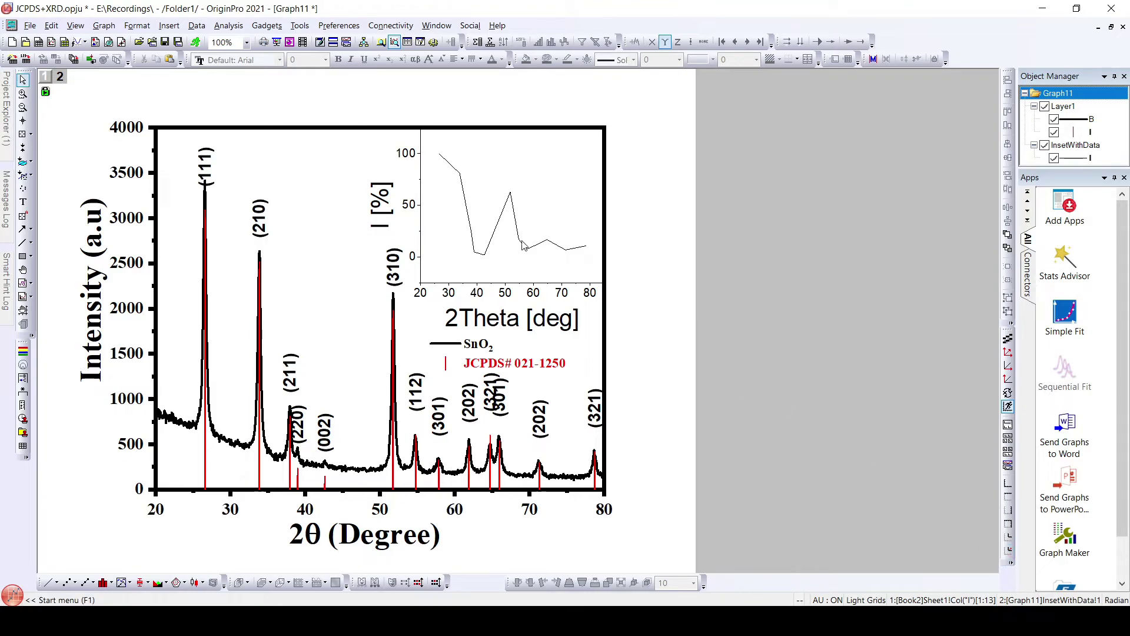
Add an Inset With Data (Linked Dimension) layer, then undo it with Ctrl+Z.
left_click(171, 27)
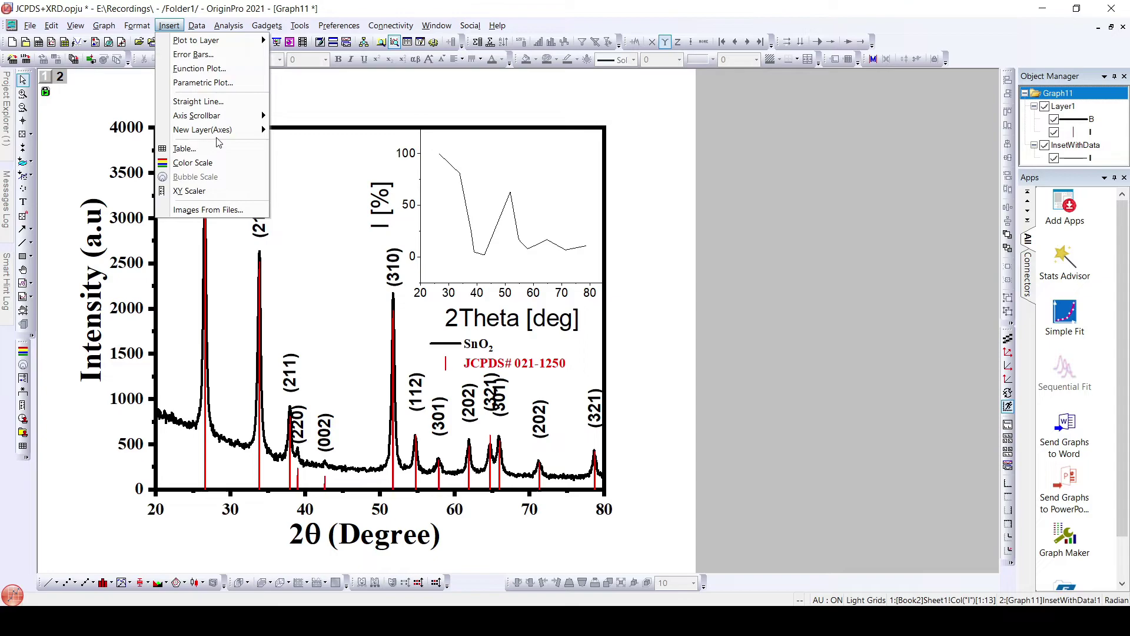
mouse_move(224, 131)
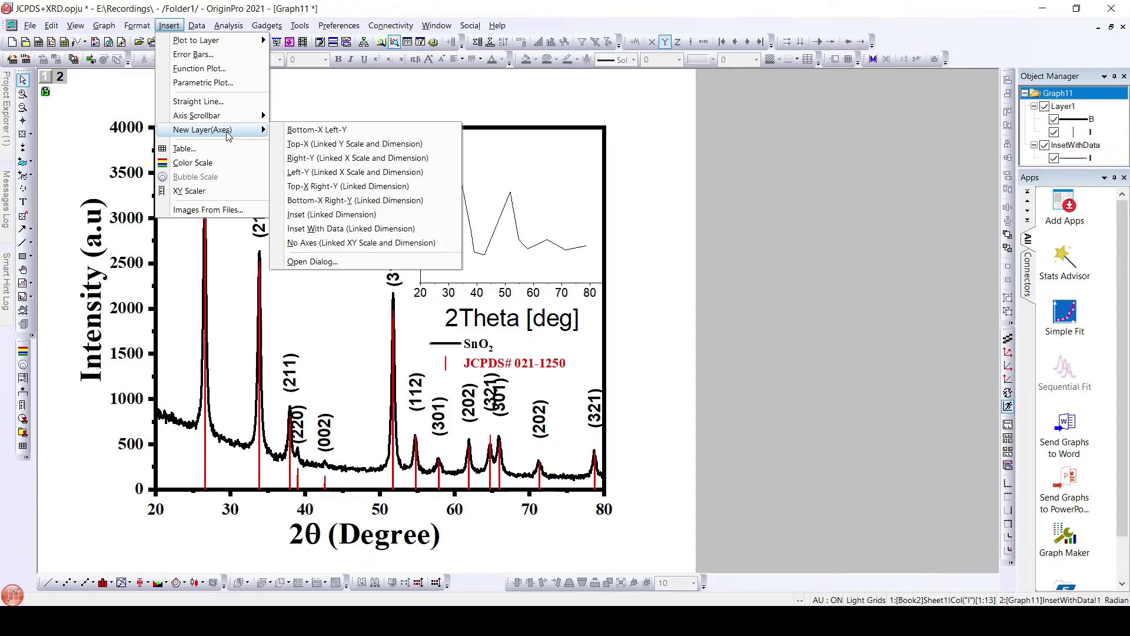
left_click(356, 230)
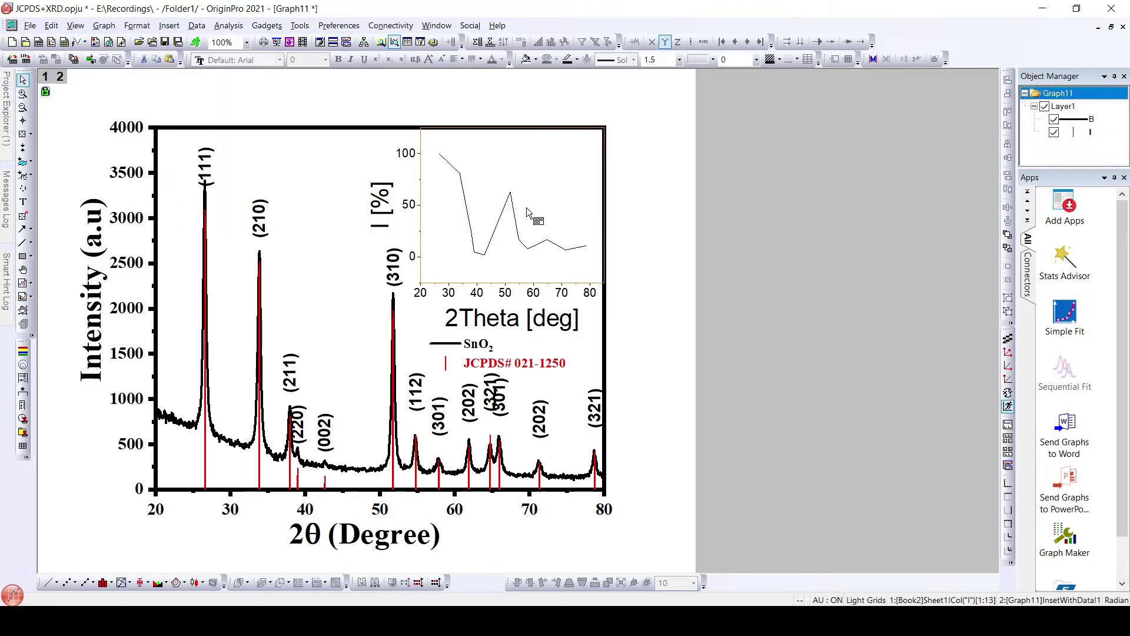
key("ctrl+z")
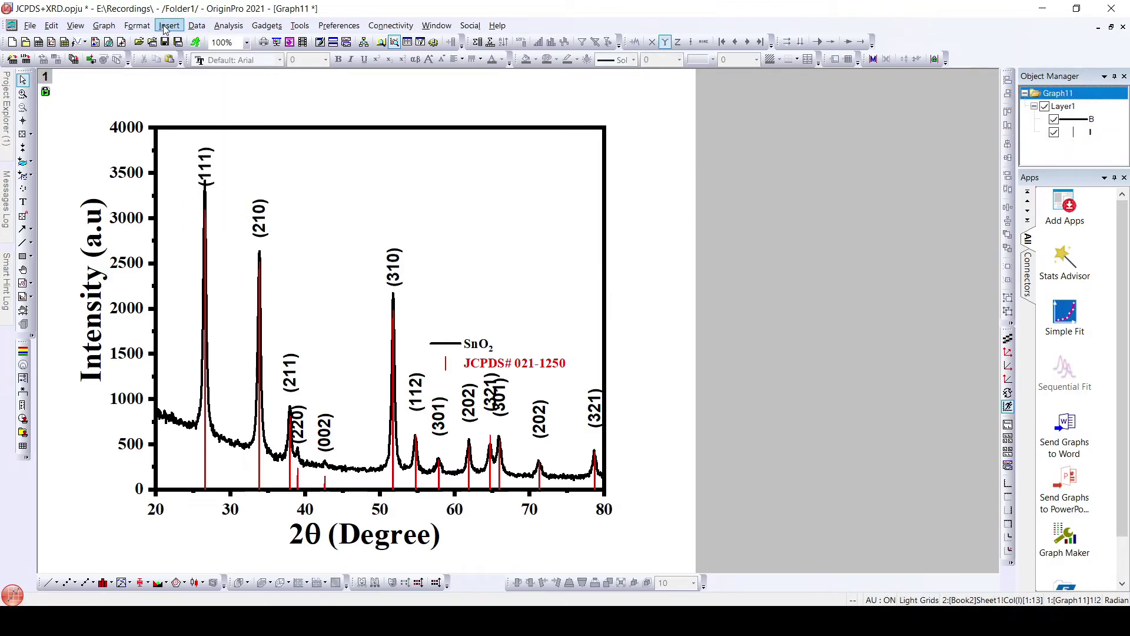